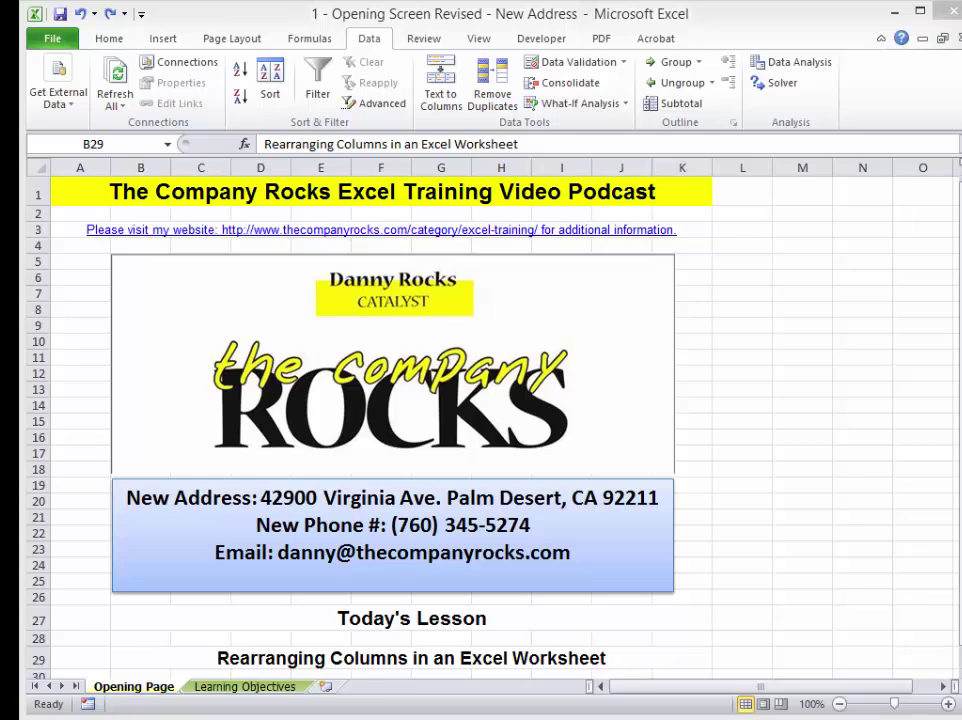
# Switch to the 'Tip 162 - Rearrange Order of Columns' workbook with the Employee Contacts table.
pyautogui.click(436, 660)
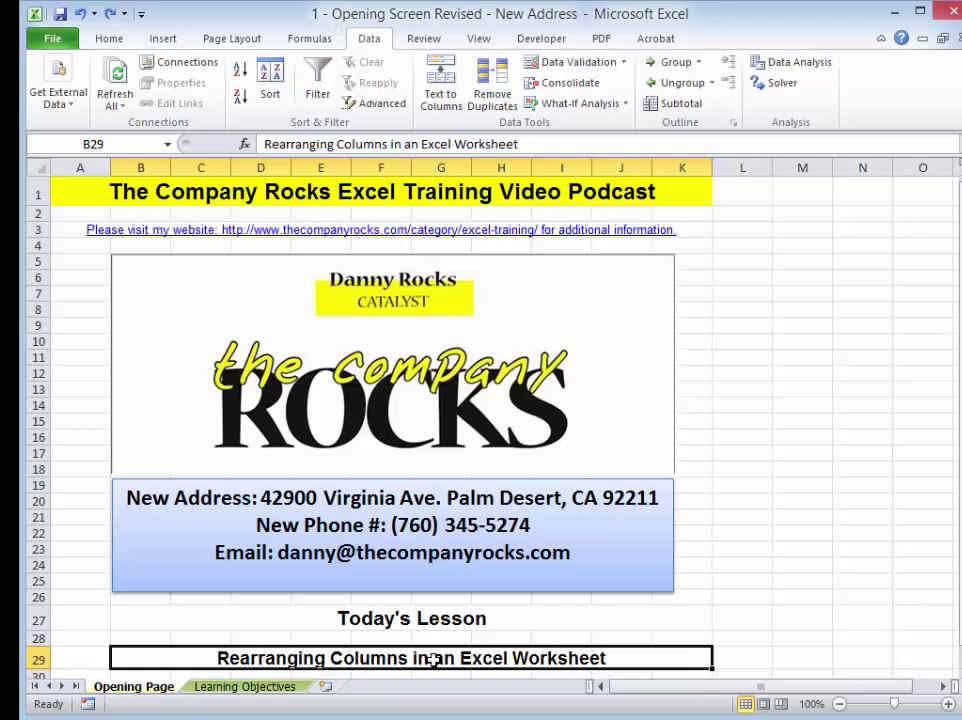
pyautogui.hotkey('ctrl', 'Tab')
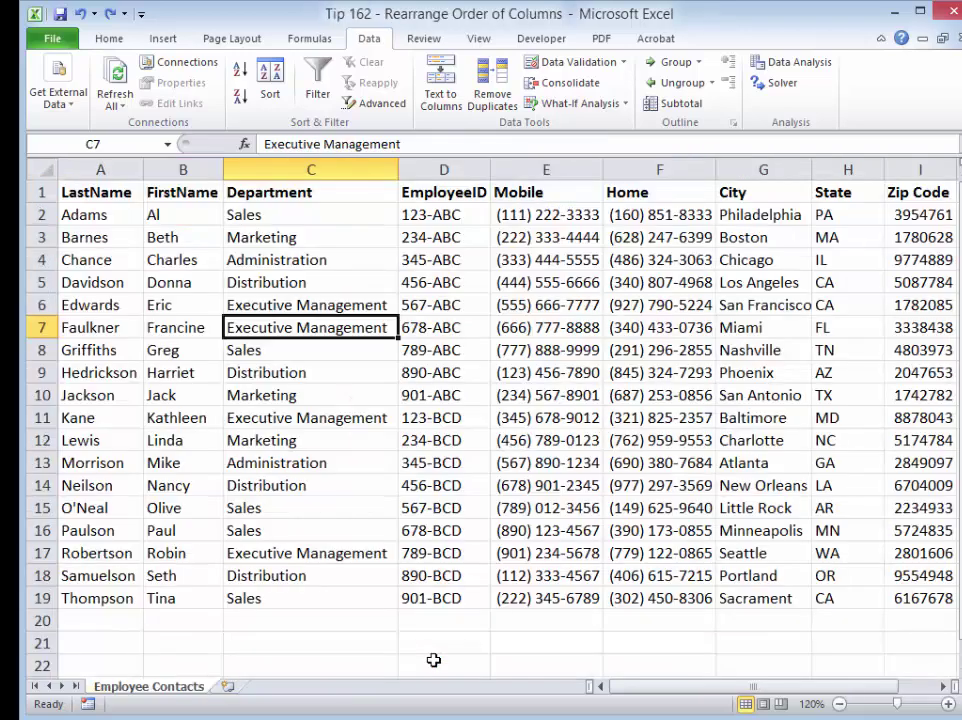
pyautogui.click(457, 195)
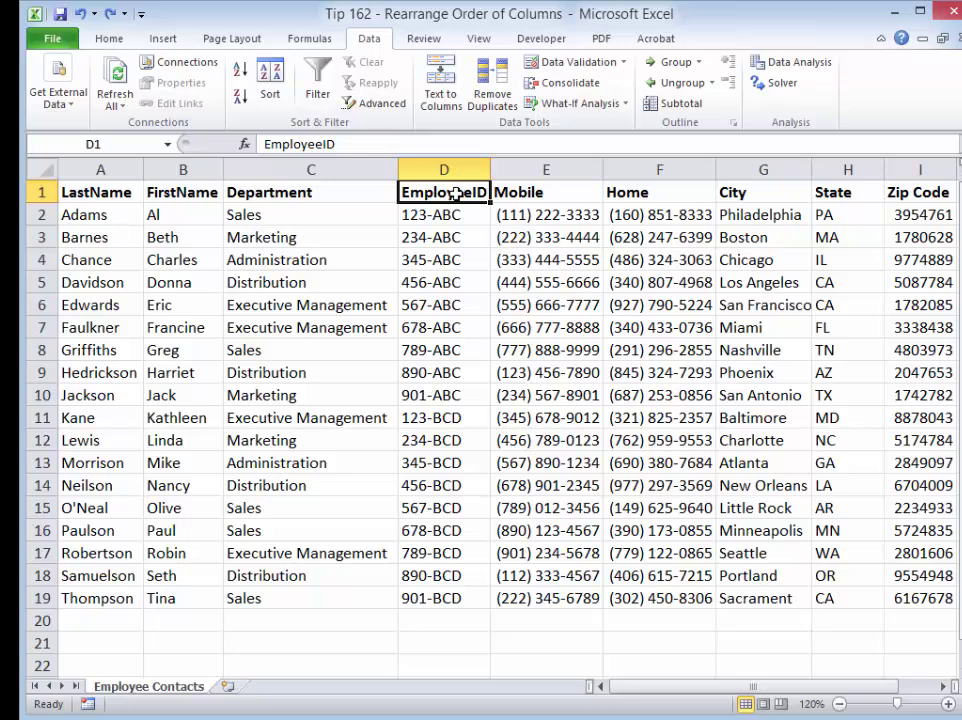
pyautogui.click(452, 219)
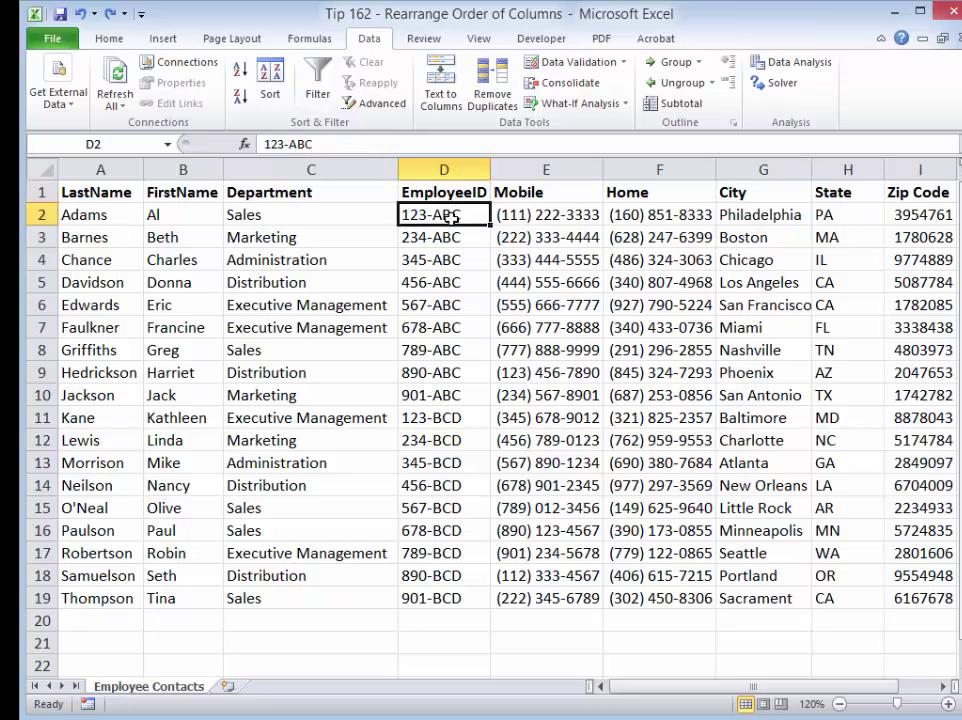
pyautogui.moveTo(452, 219); pyautogui.dragTo(455, 598)
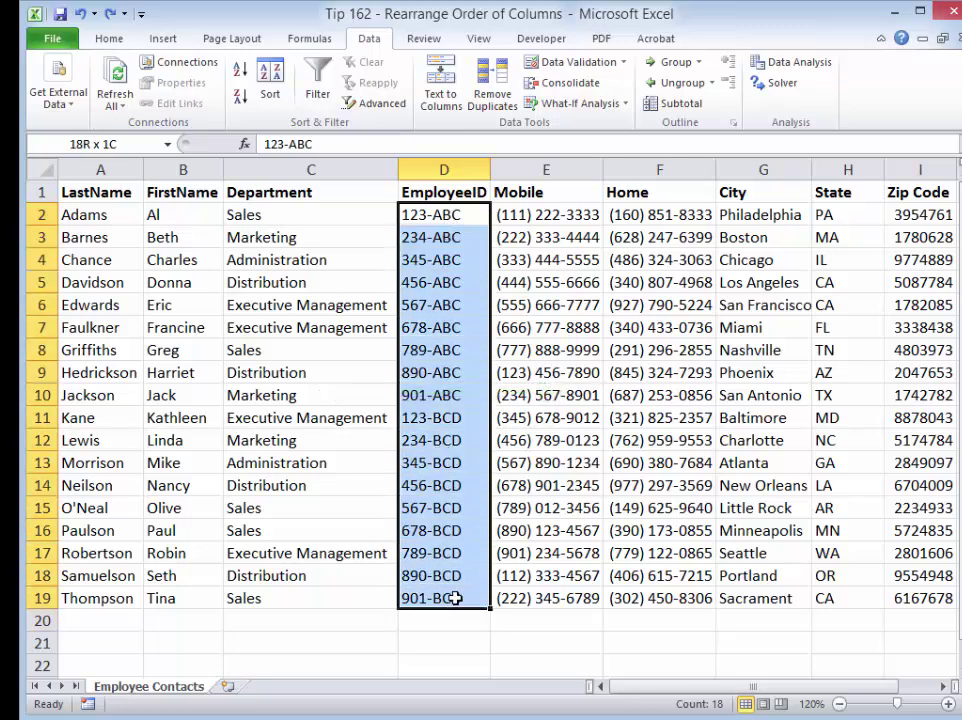
pyautogui.moveTo(455, 598); pyautogui.dragTo(455, 598)
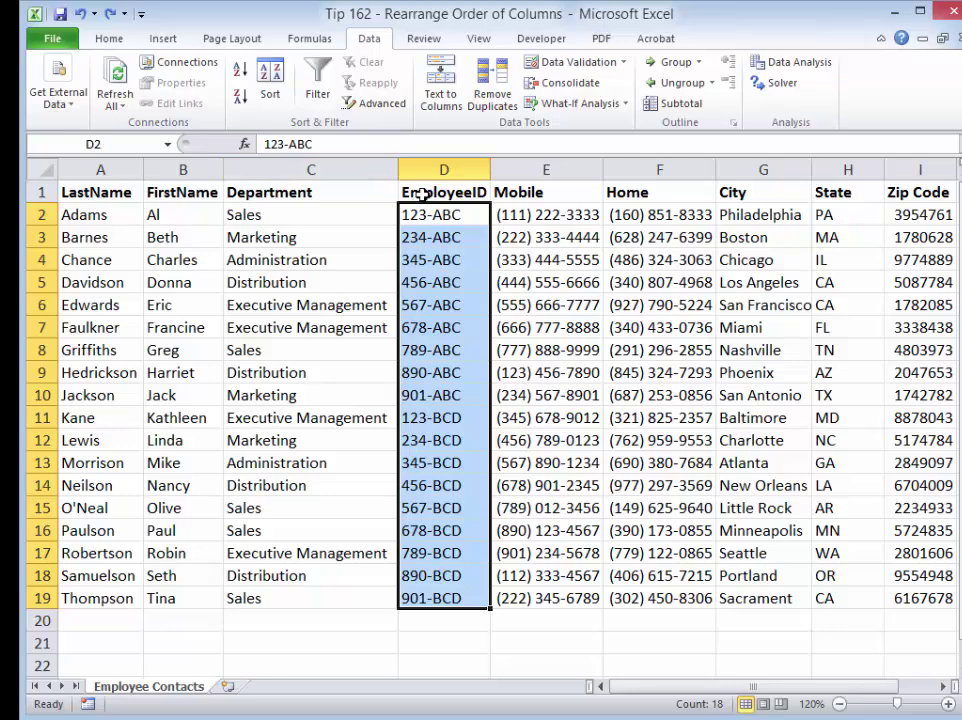
pyautogui.click(457, 198)
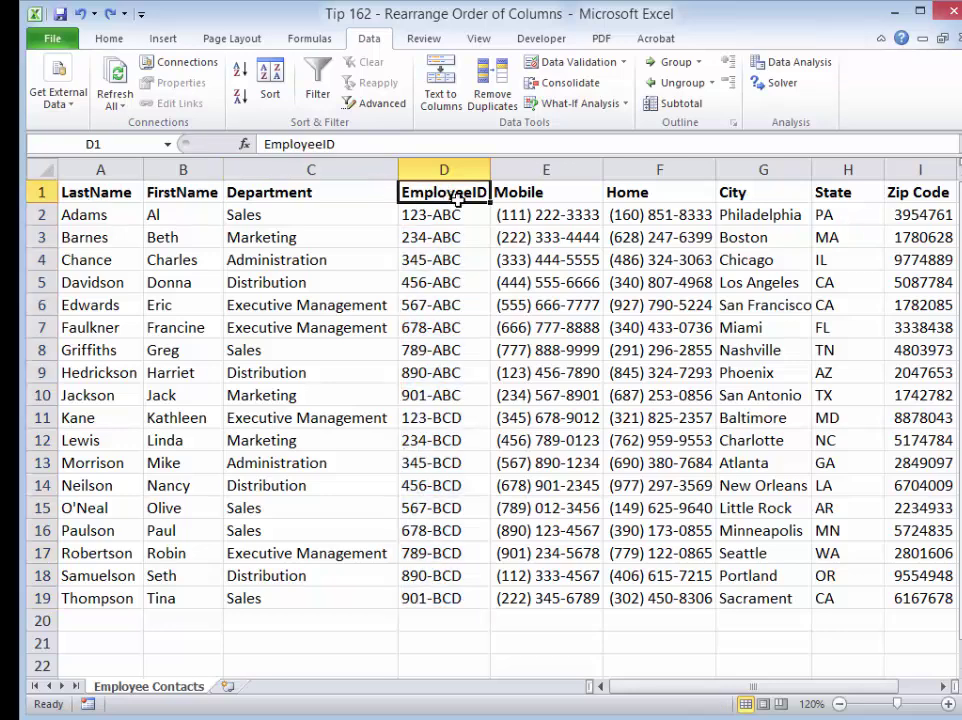
pyautogui.click(103, 170)
pyautogui.rightClick(105, 175)
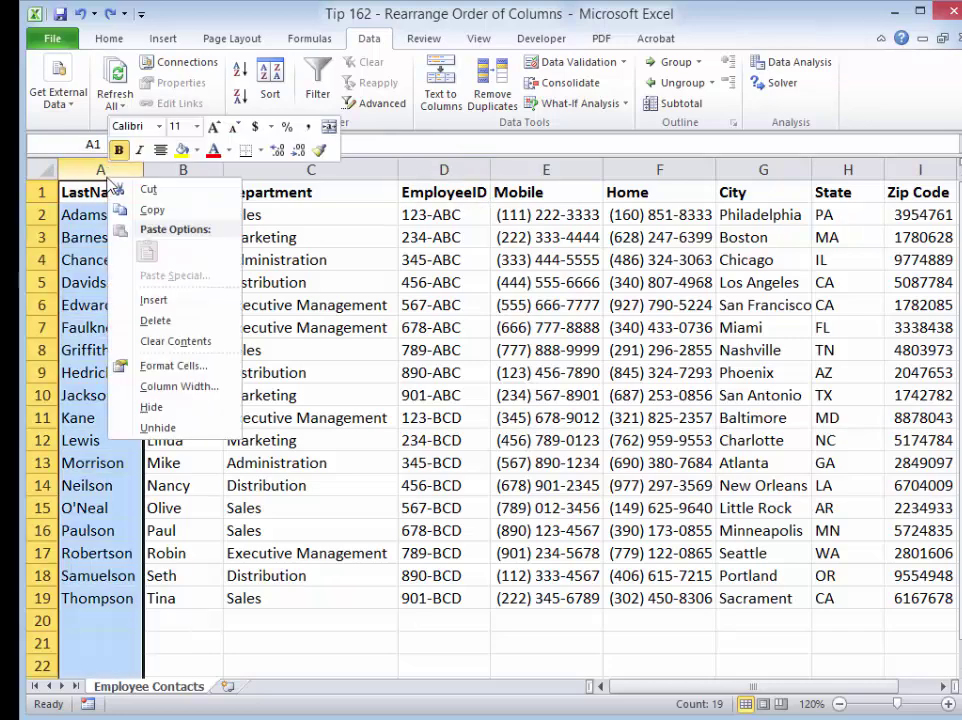
pyautogui.click(154, 300)
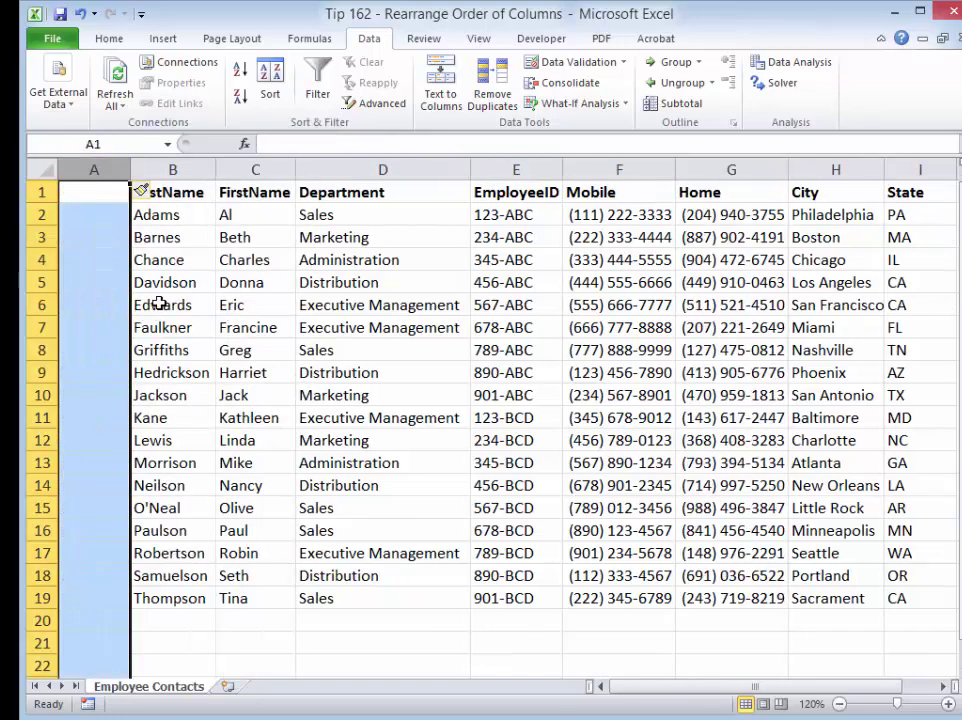
pyautogui.click(522, 192)
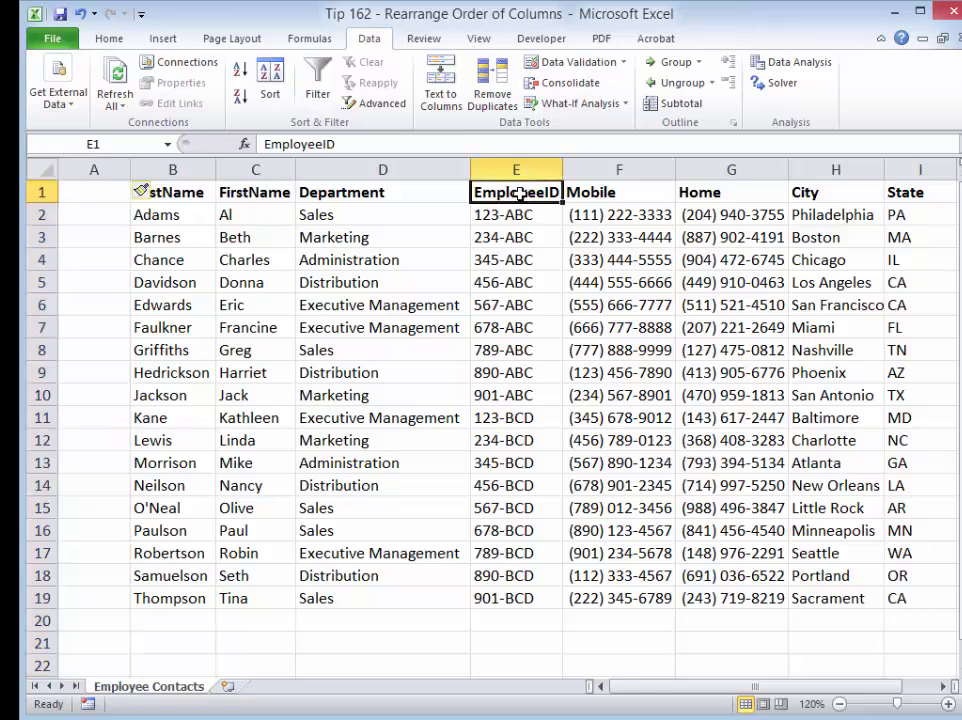
pyautogui.moveTo(519, 194); pyautogui.dragTo(505, 578)
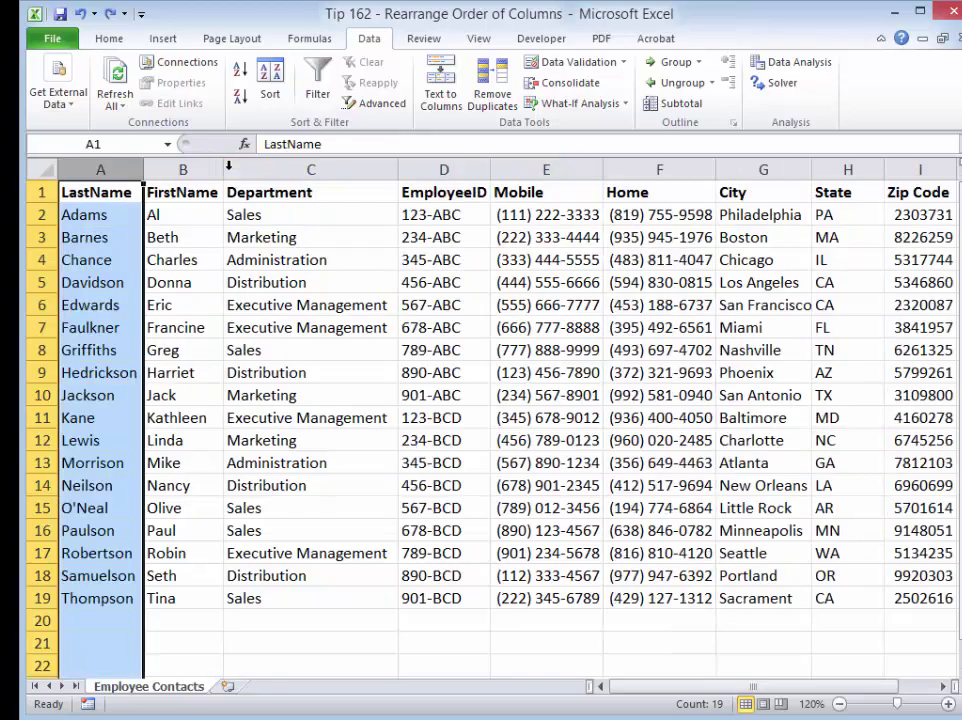
pyautogui.click(467, 250)
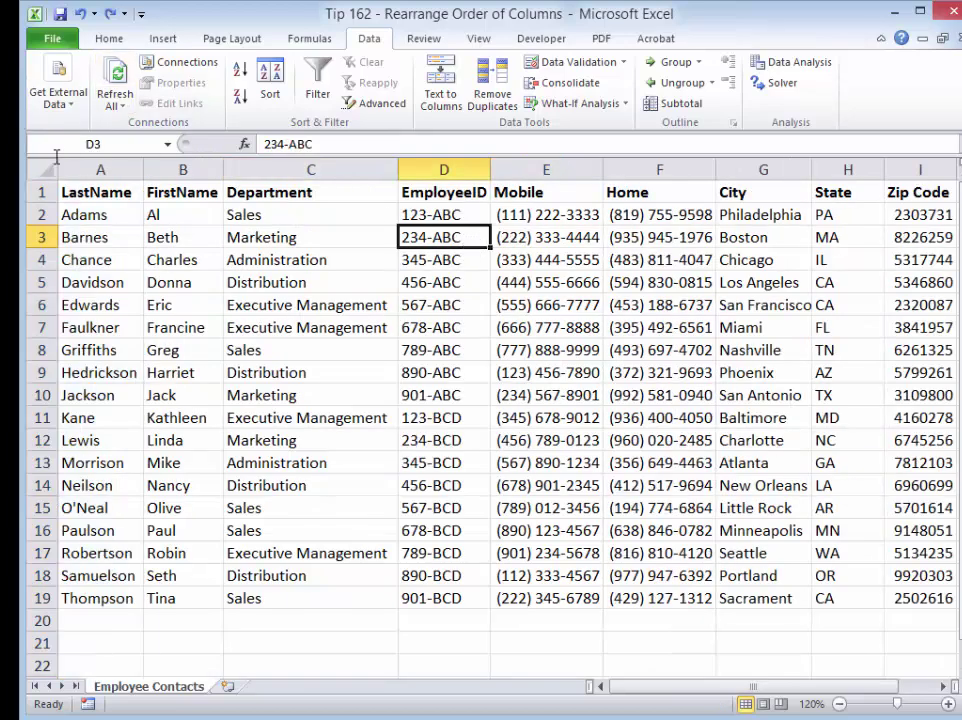
# Insert an empty row 1 above the EmployeeID, LastName and other table headers.
pyautogui.click(38, 192)
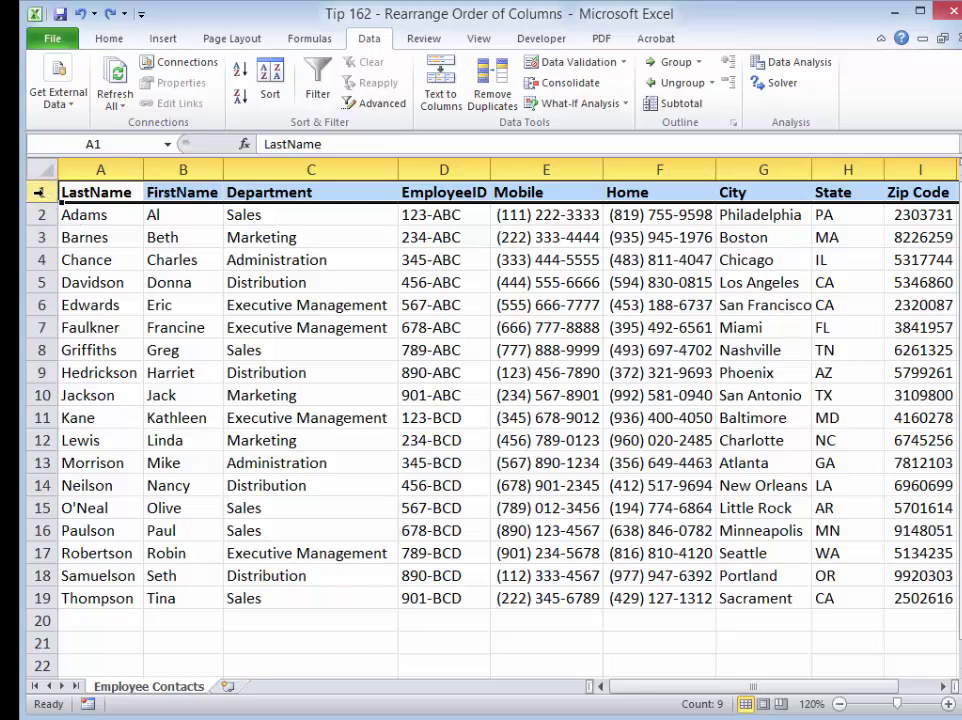
pyautogui.rightClick(40, 191)
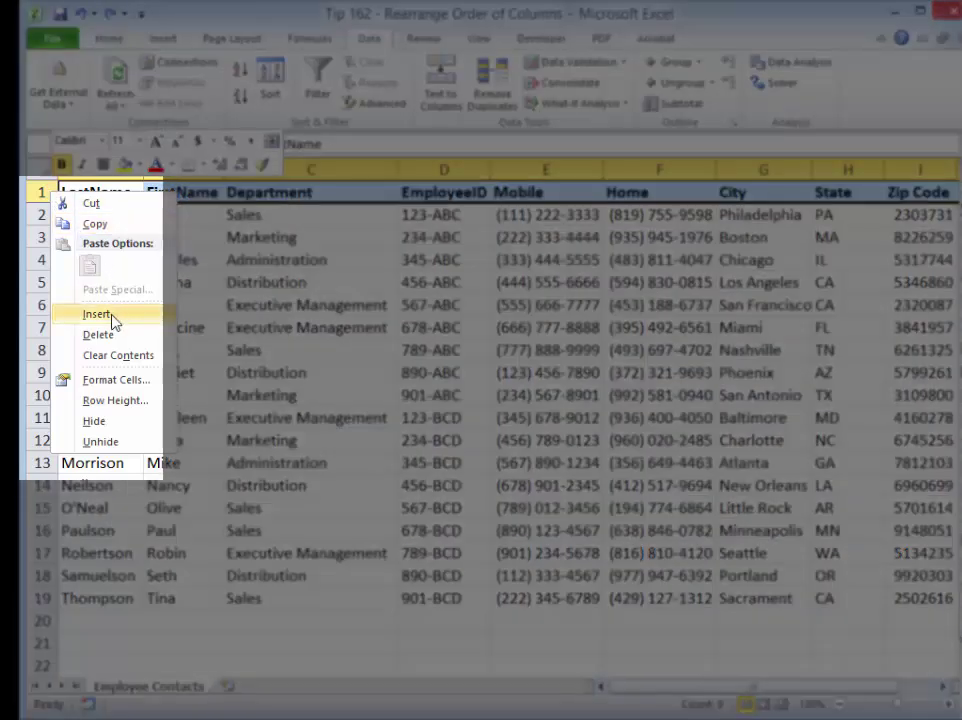
pyautogui.click(114, 316)
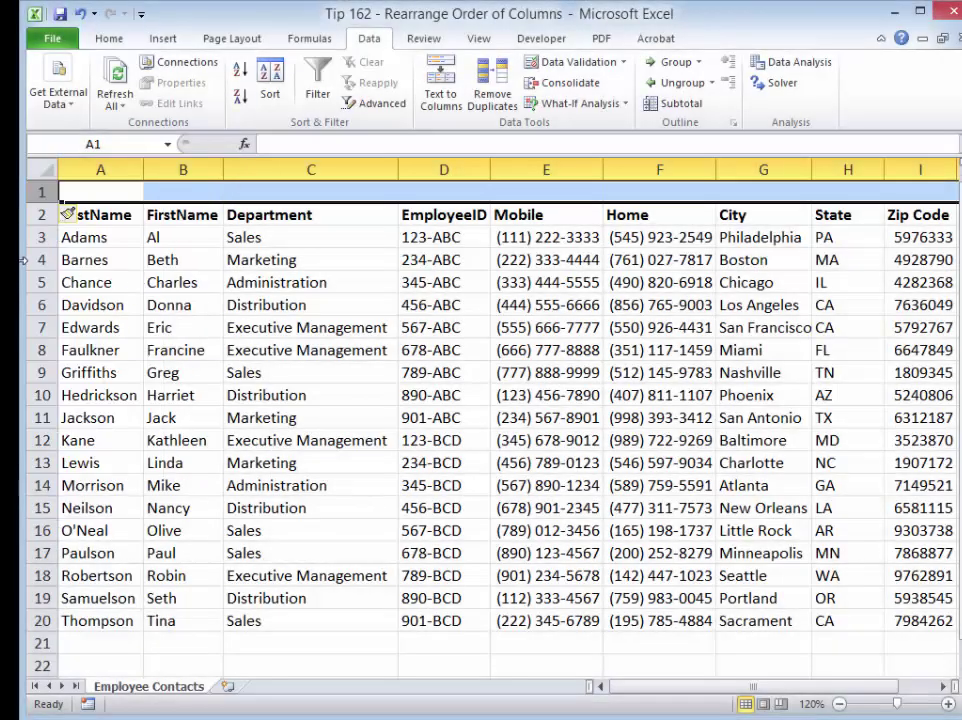
pyautogui.click(456, 196)
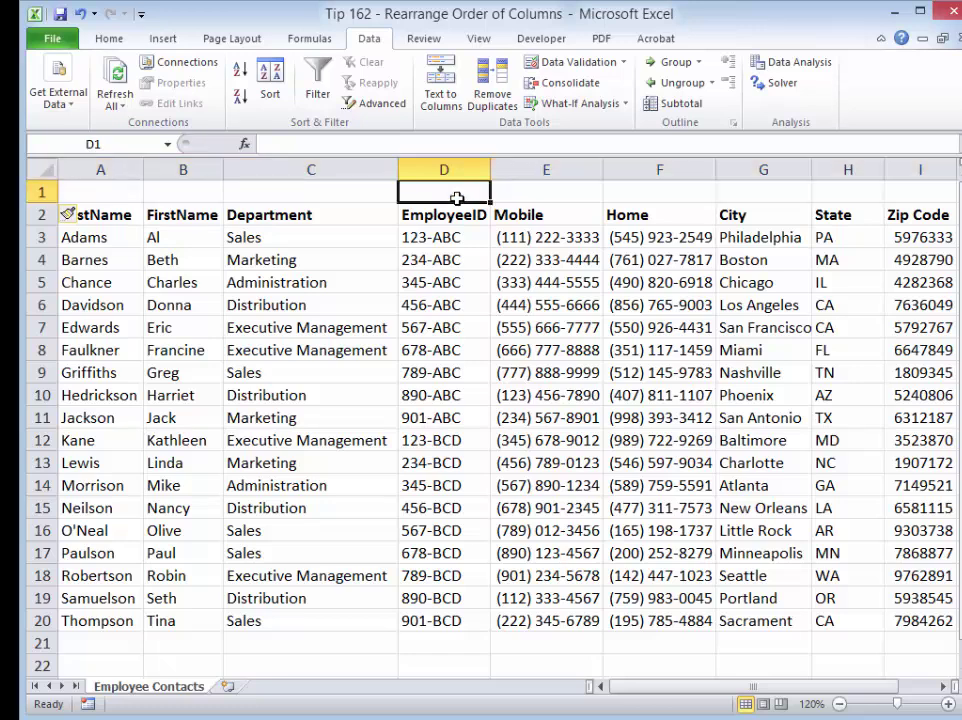
# In row 1, number EmployeeID 1, Department 2, LastName 3 and FirstName 4.
pyautogui.write('1')
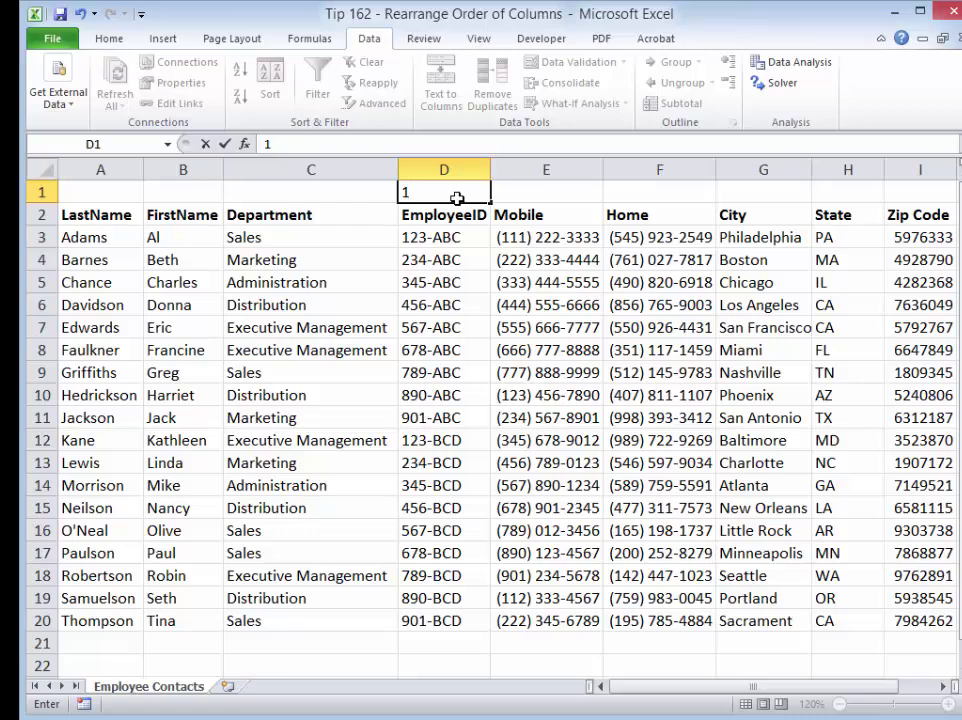
pyautogui.press('Left')
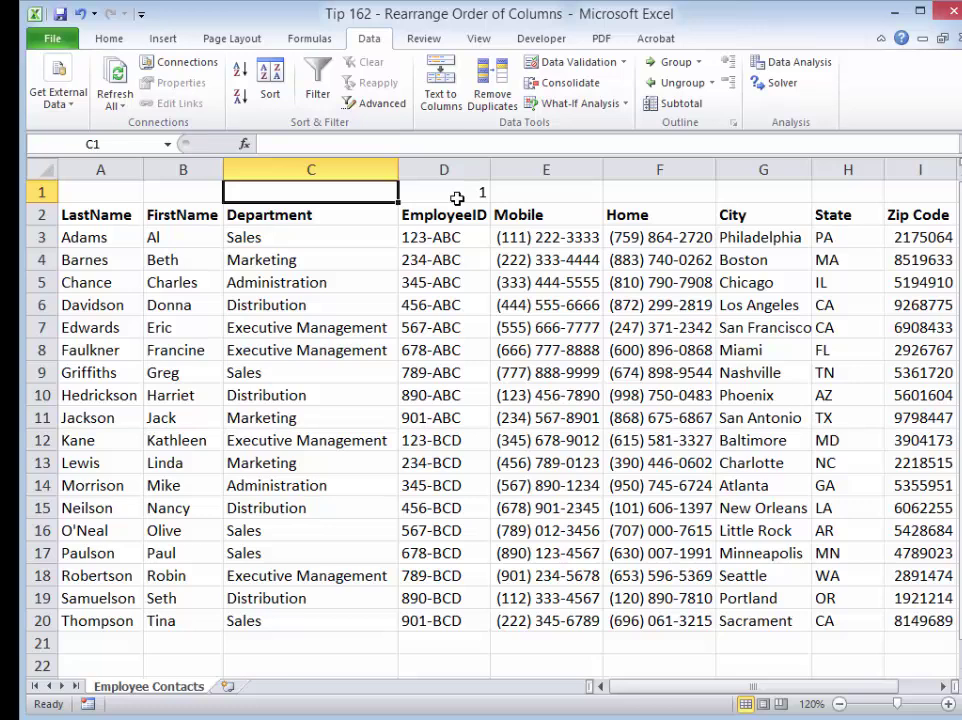
pyautogui.write('2')
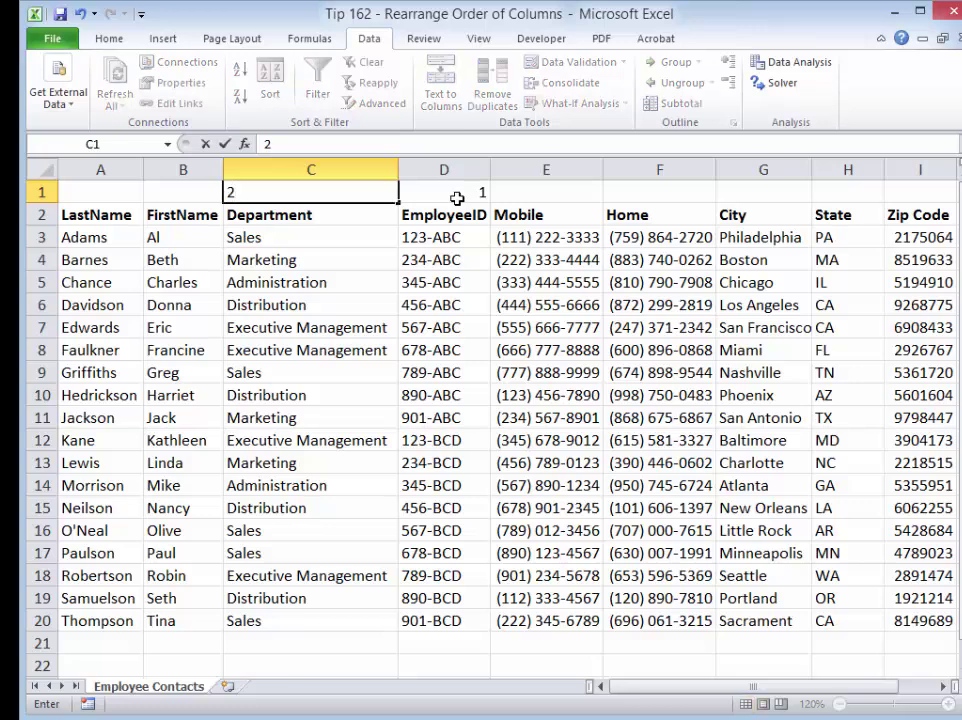
pyautogui.press('Left')
pyautogui.press('Left')
pyautogui.write('3')
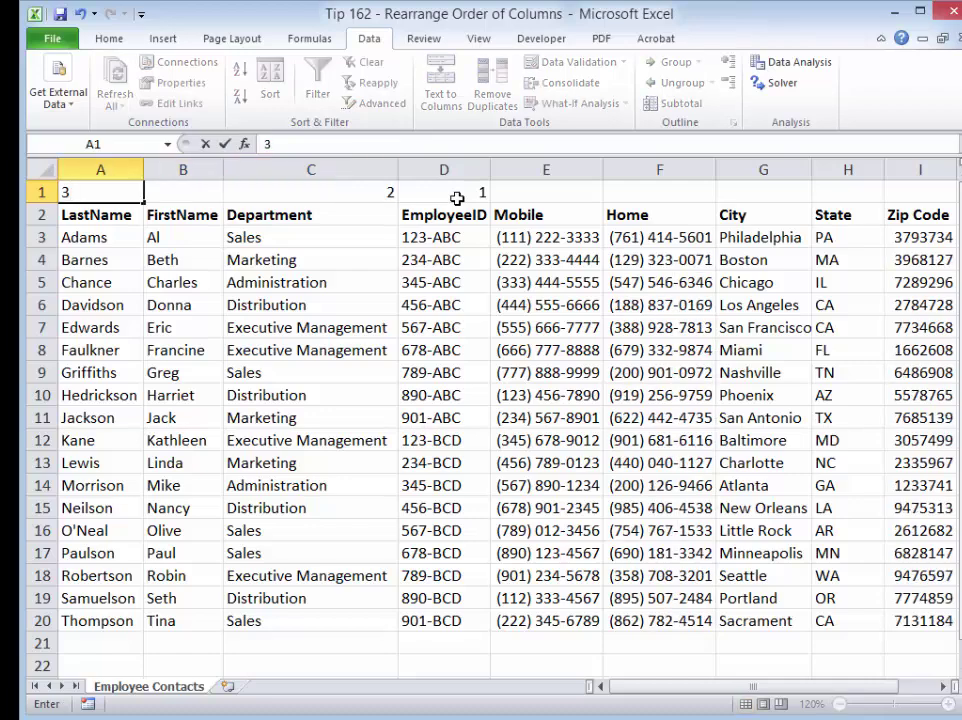
pyautogui.press('Right')
pyautogui.write('4')
pyautogui.press('Right')
pyautogui.press('Right')
pyautogui.press('Right')
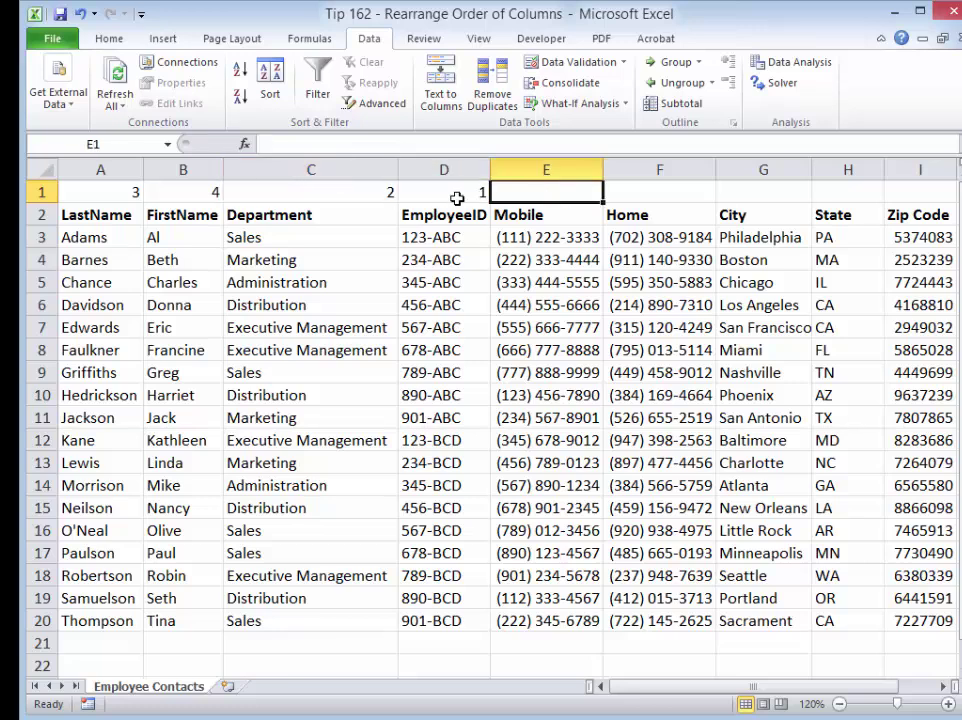
# In row 1, number Home 5, Mobile 6, City 7, State 8 and Zip Code 9.
pyautogui.press('Right')
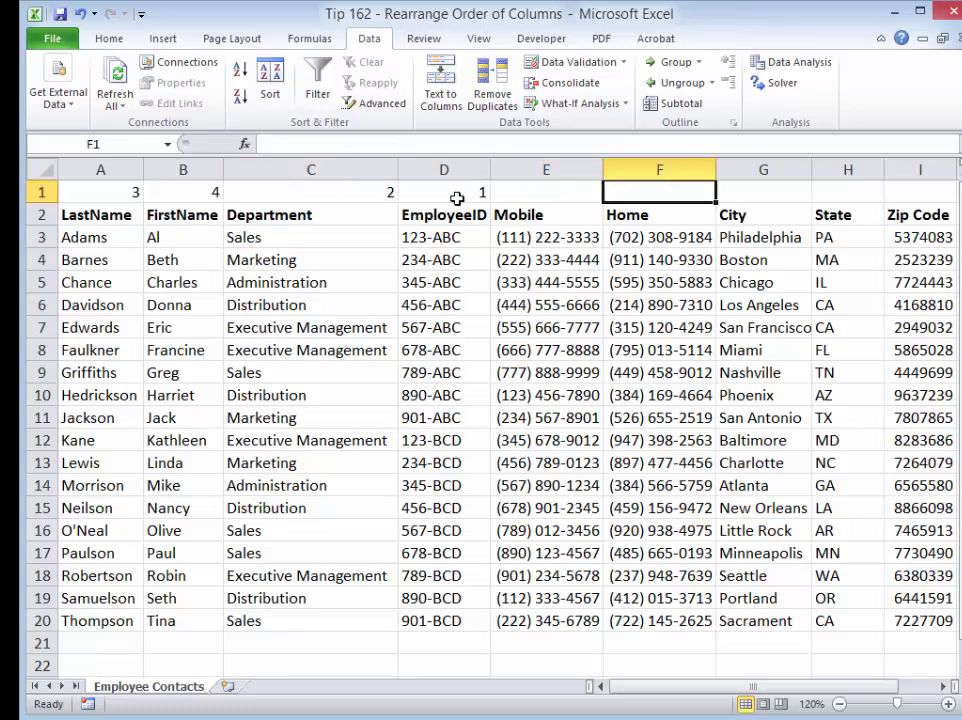
pyautogui.write('5')
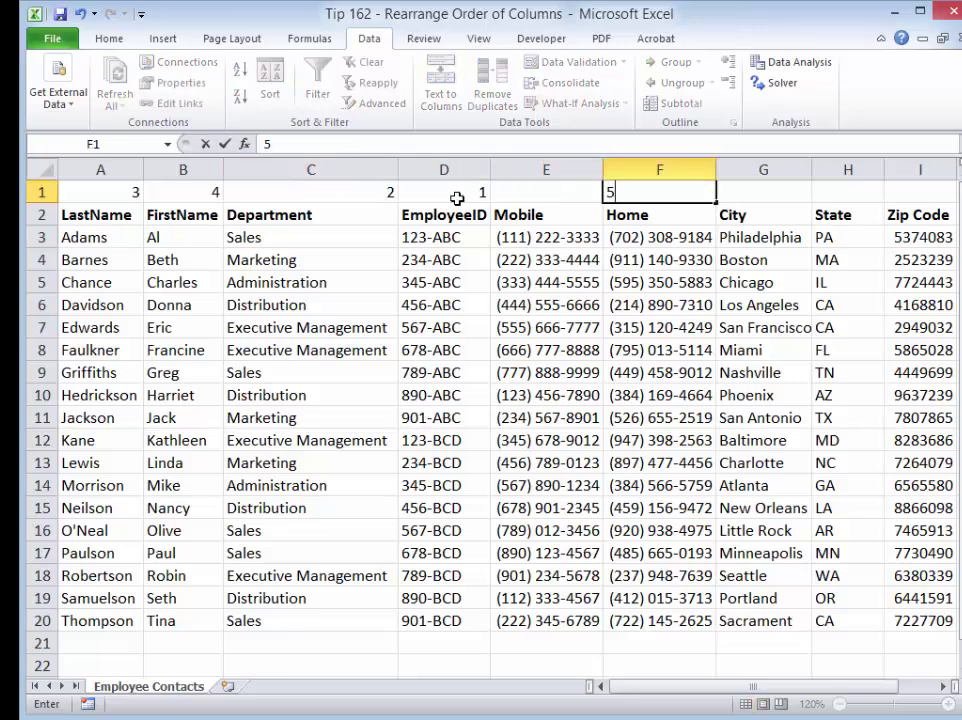
pyautogui.press('Left')
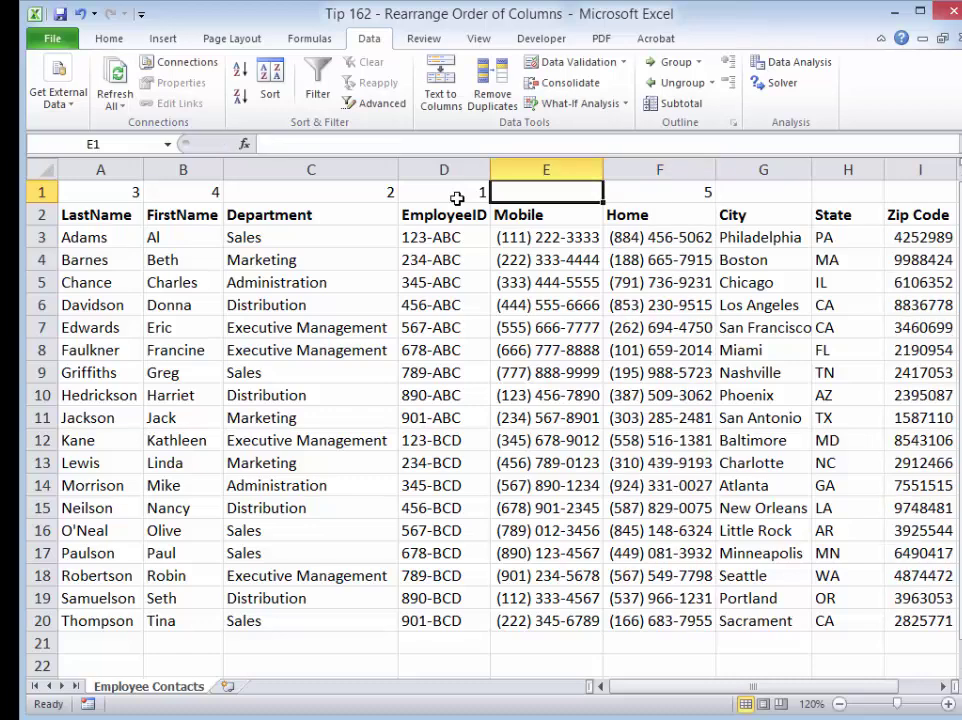
pyautogui.write('6')
pyautogui.press('Right')
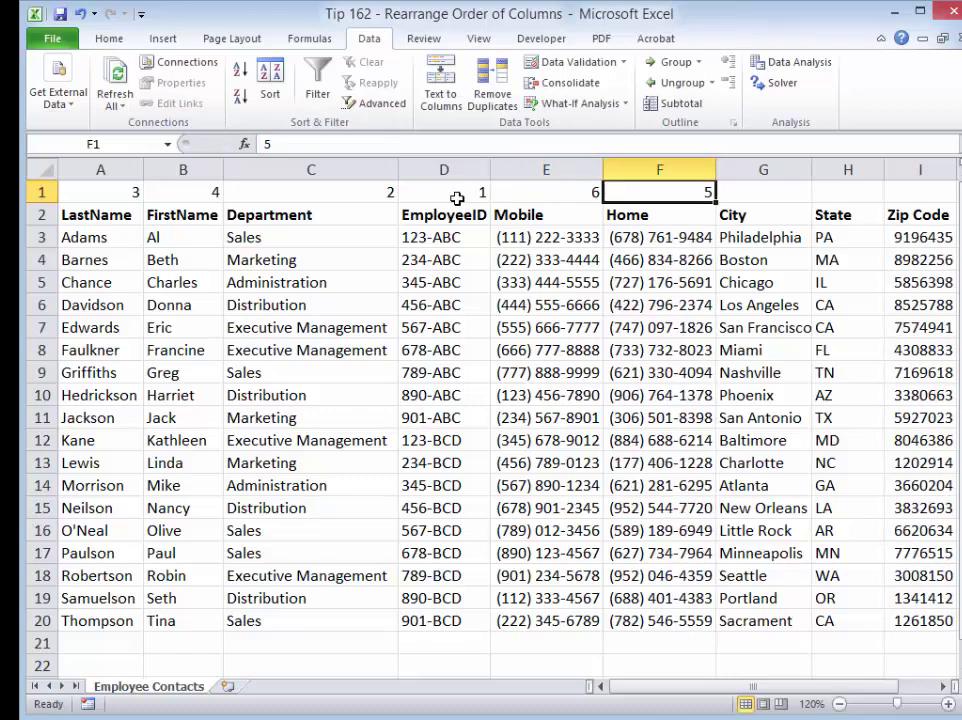
pyautogui.press('Right')
pyautogui.write('7')
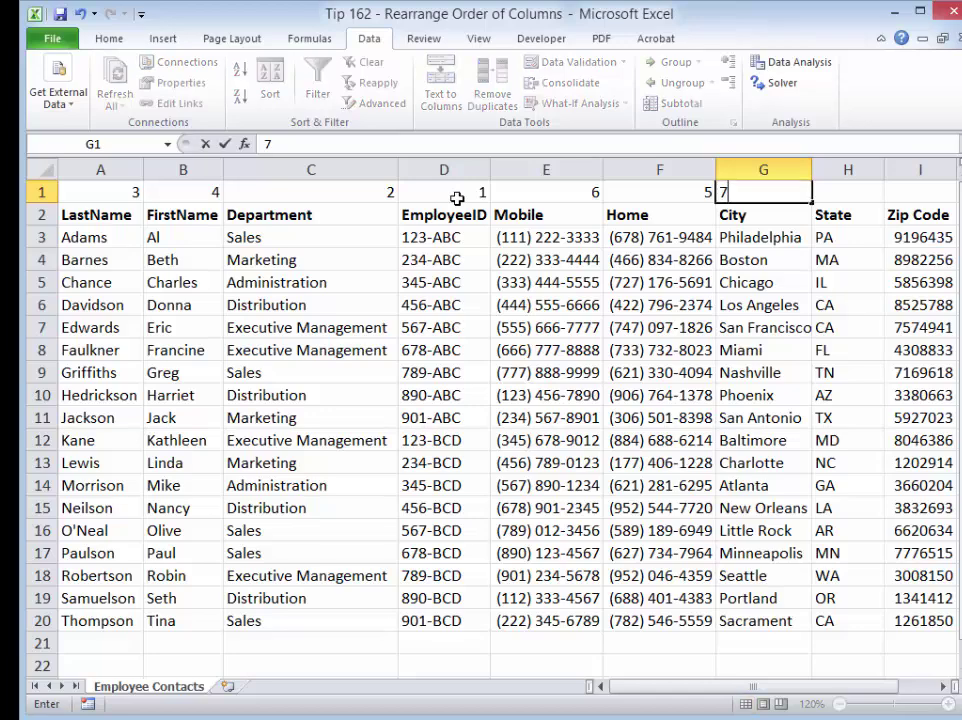
pyautogui.press('Right')
pyautogui.write('8')
pyautogui.press('Right')
pyautogui.write('9')
pyautogui.press('Left')
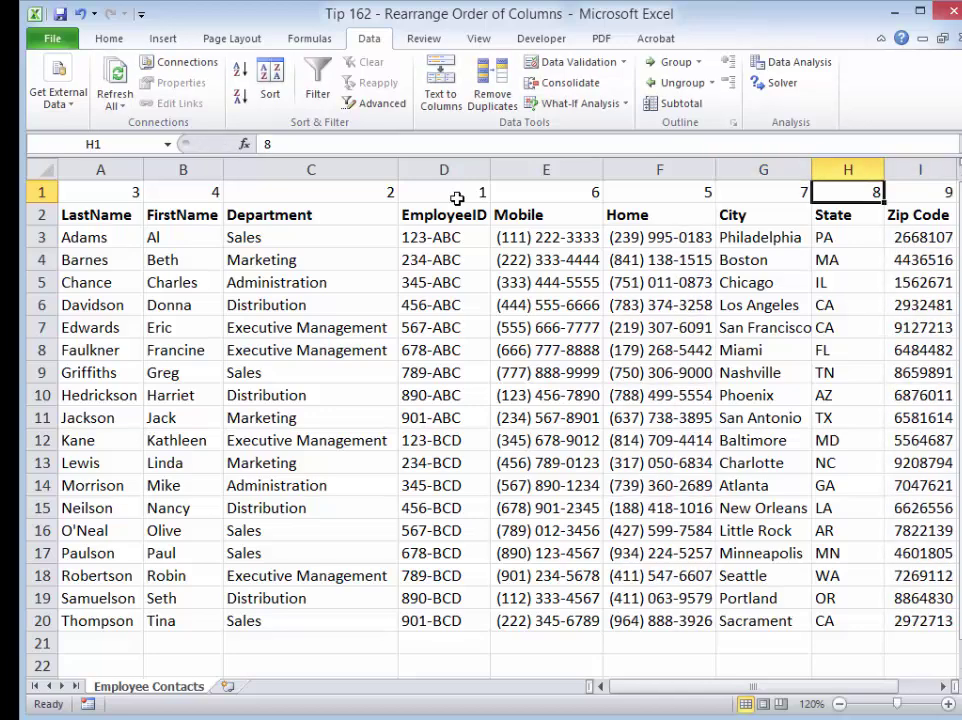
pyautogui.click(170, 352)
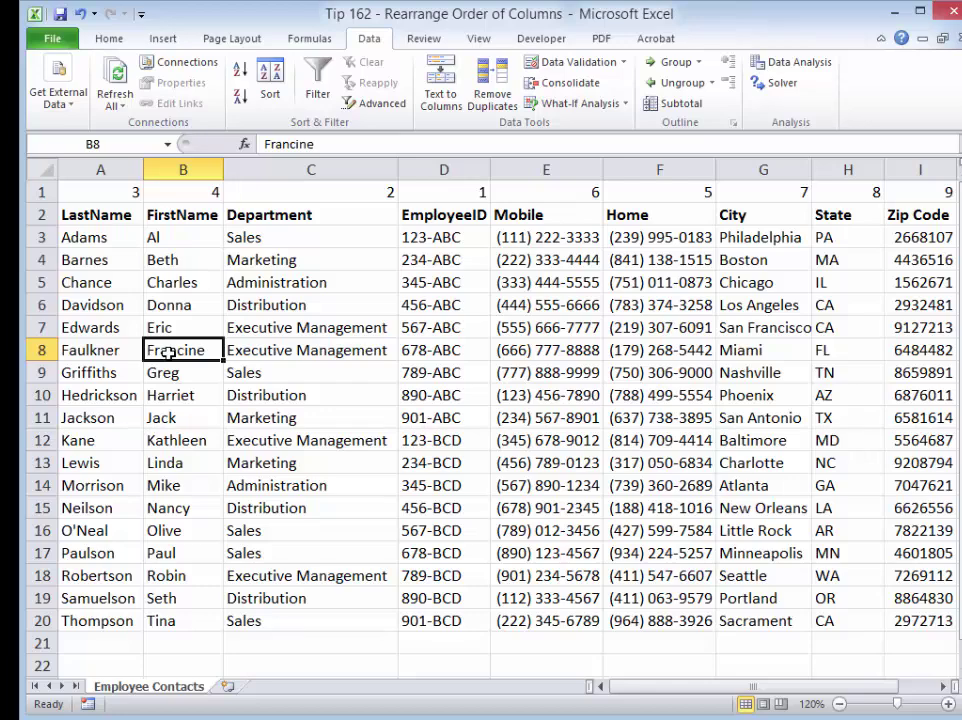
# Select the full employee data range, order-number row included, with Ctrl+A.
pyautogui.hotkey('ctrl', 'a')
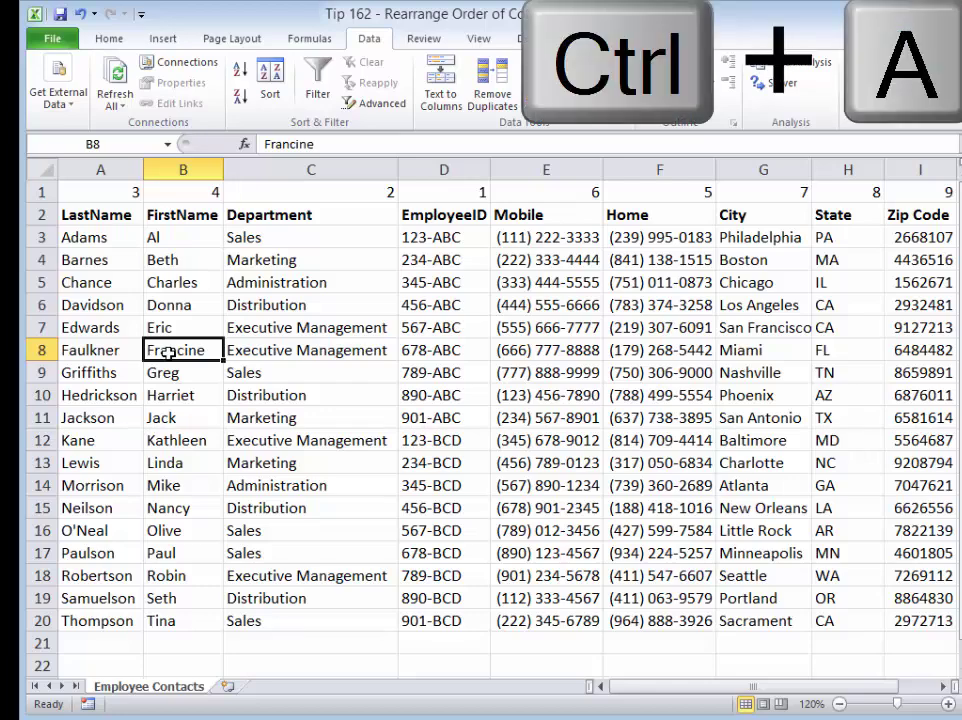
pyautogui.hotkey('ctrl', 'a')
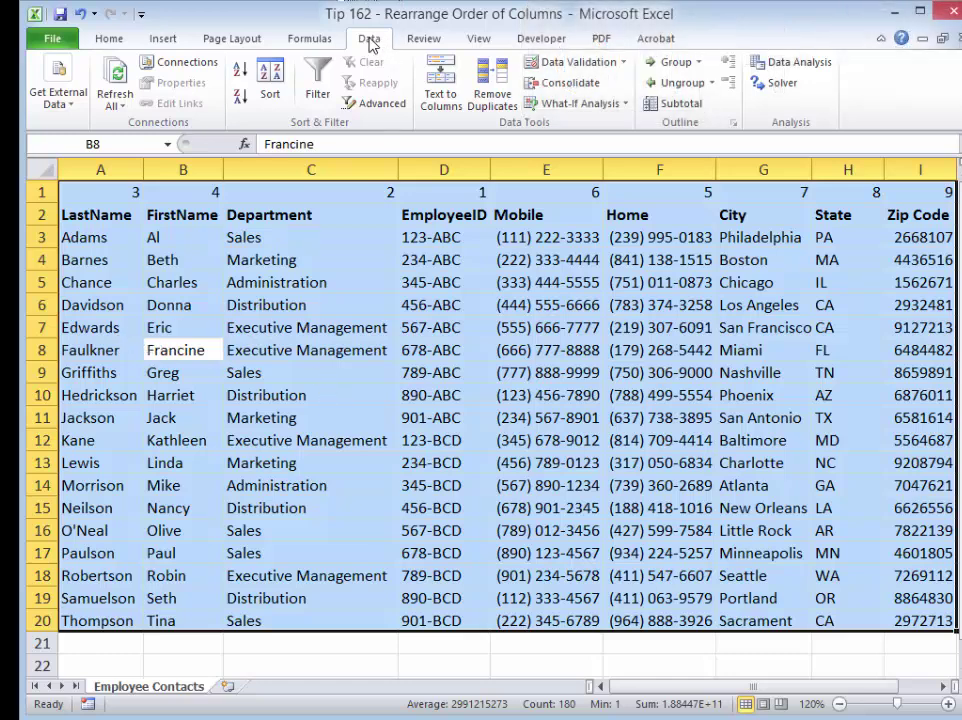
pyautogui.click(270, 95)
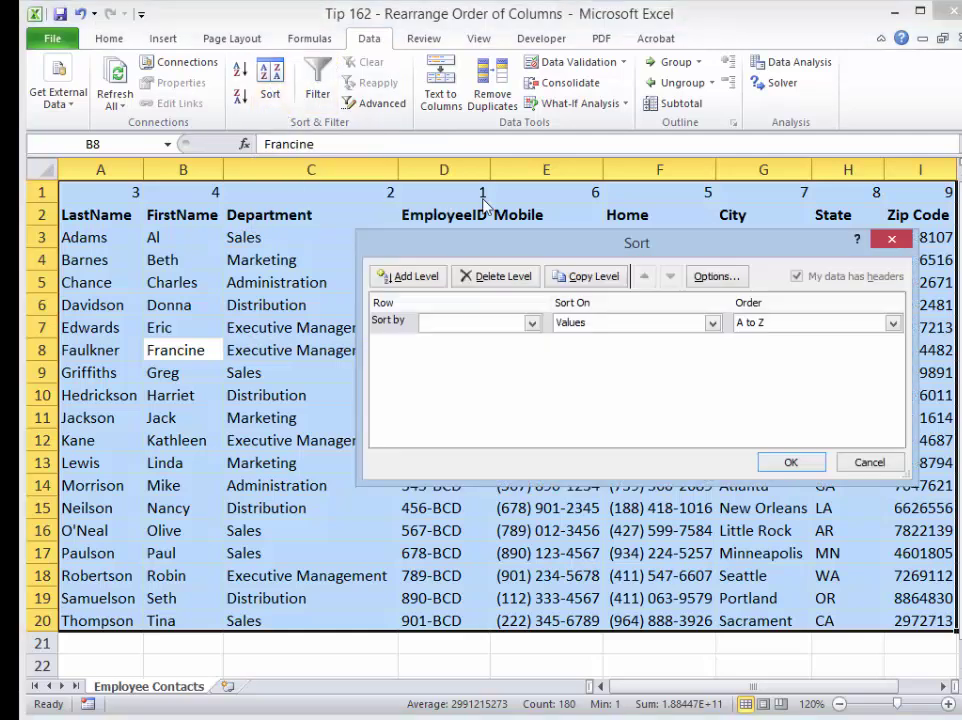
# Sort the table left to right by Row 1, smallest to largest.
pyautogui.click(533, 325)
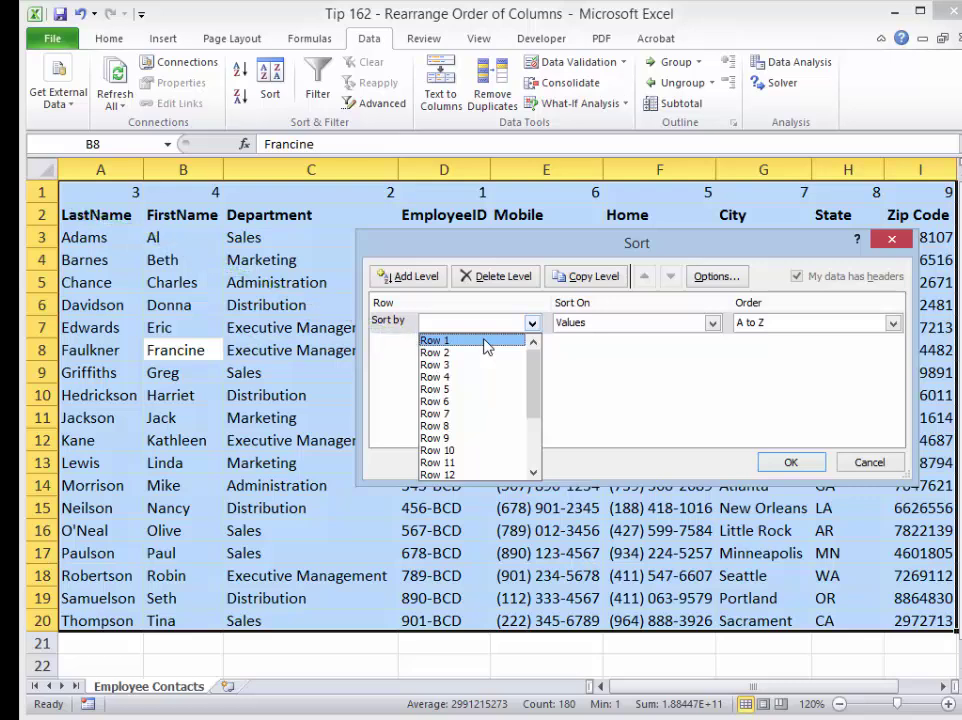
pyautogui.click(487, 341)
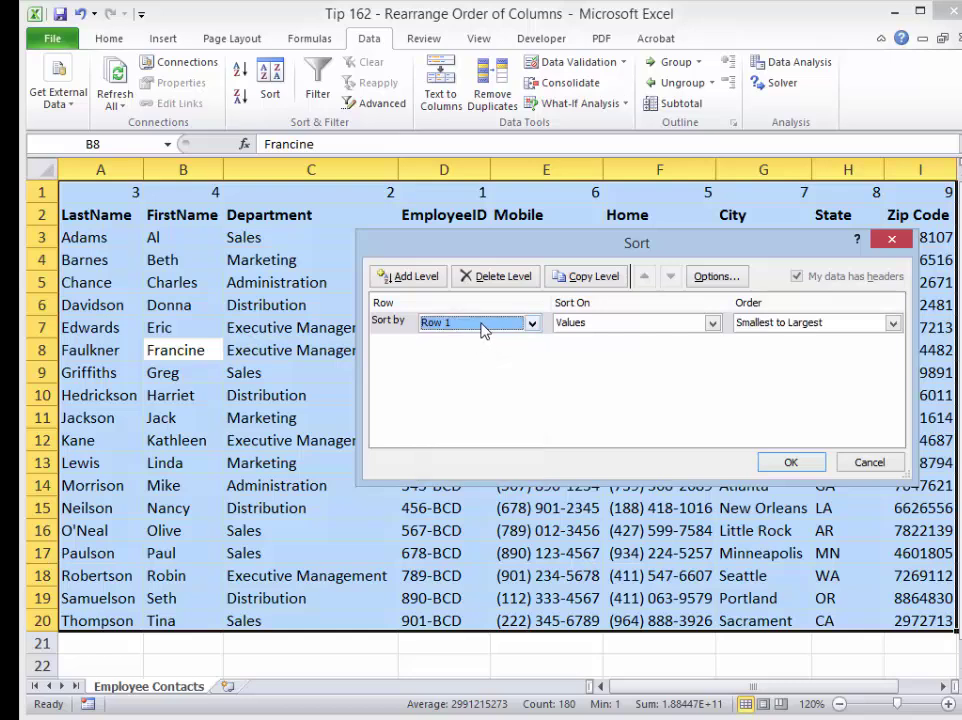
pyautogui.click(725, 285)
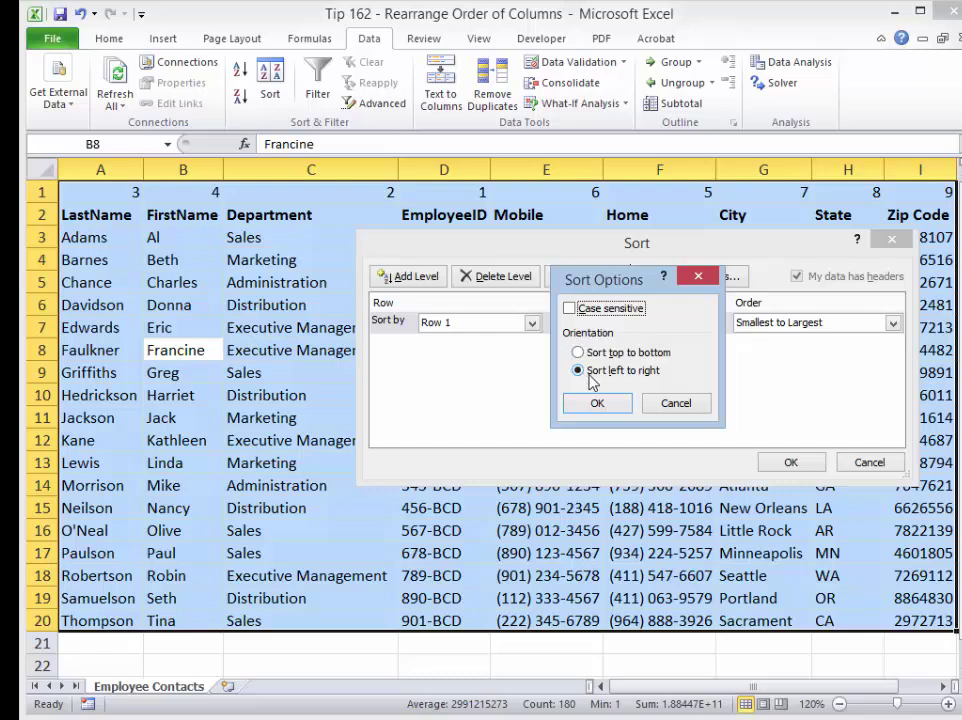
pyautogui.click(598, 406)
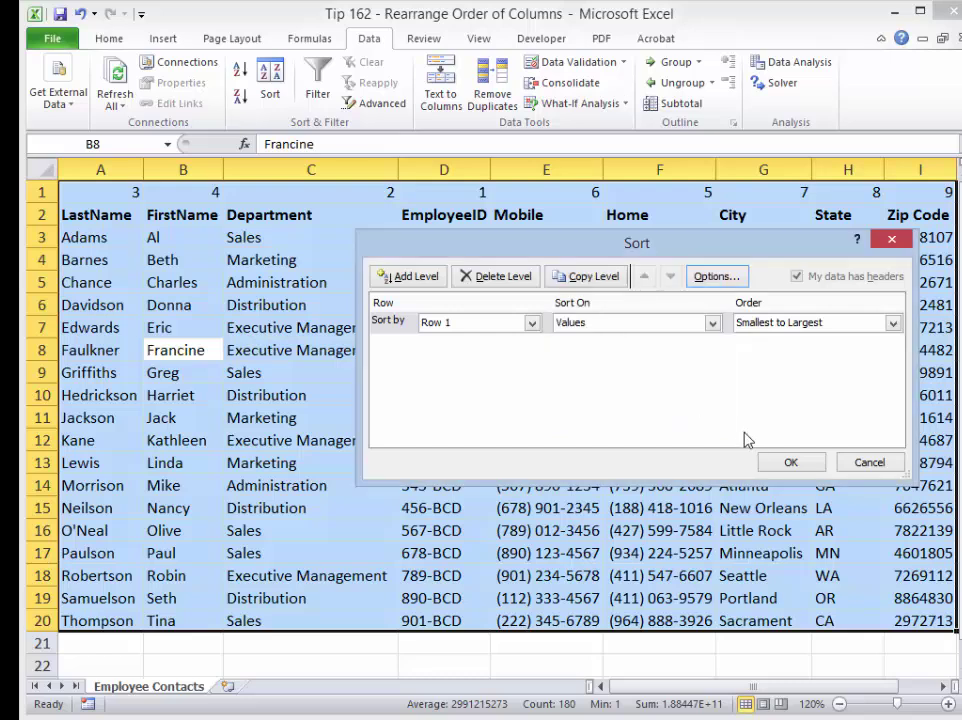
pyautogui.click(797, 467)
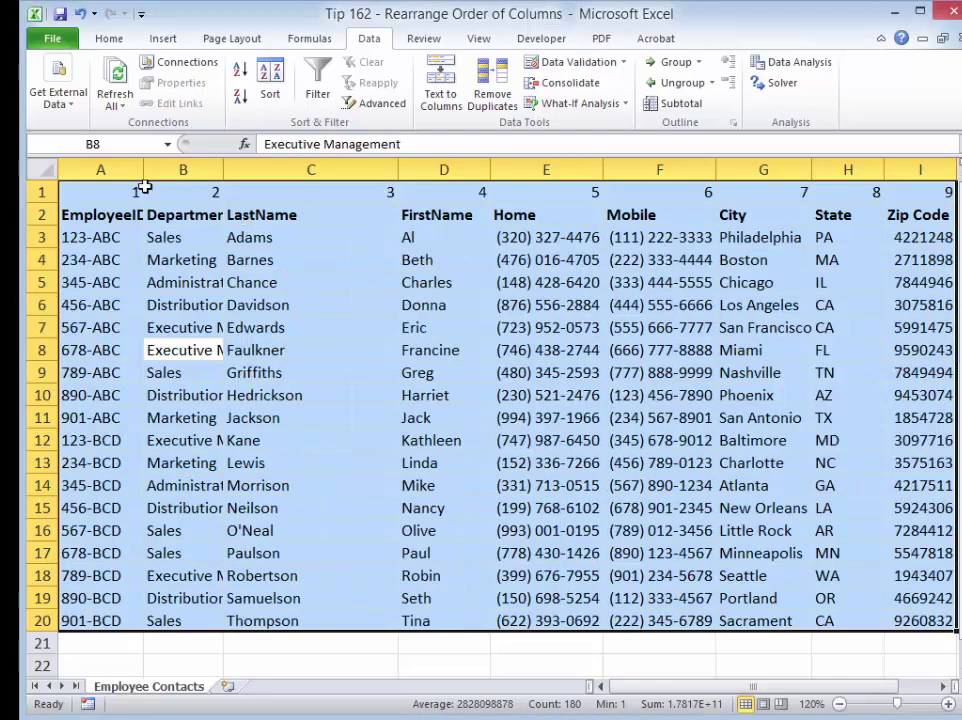
pyautogui.click(109, 236)
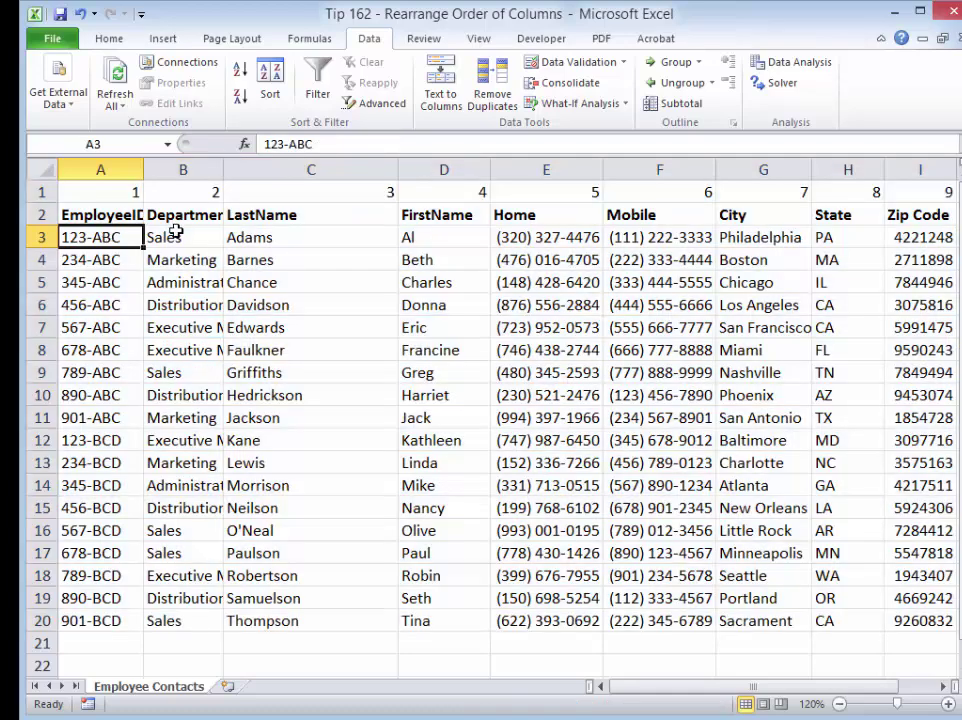
# Delete row 1 of order numbers, then autofit column A's width to EmployeeID.
pyautogui.click(37, 191)
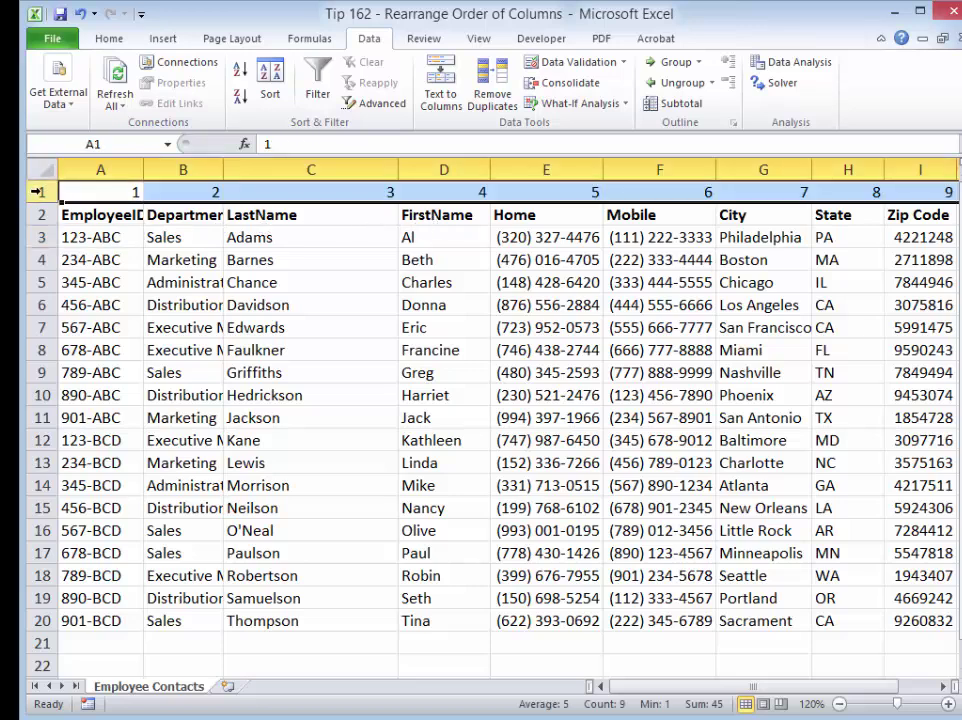
pyautogui.rightClick(40, 192)
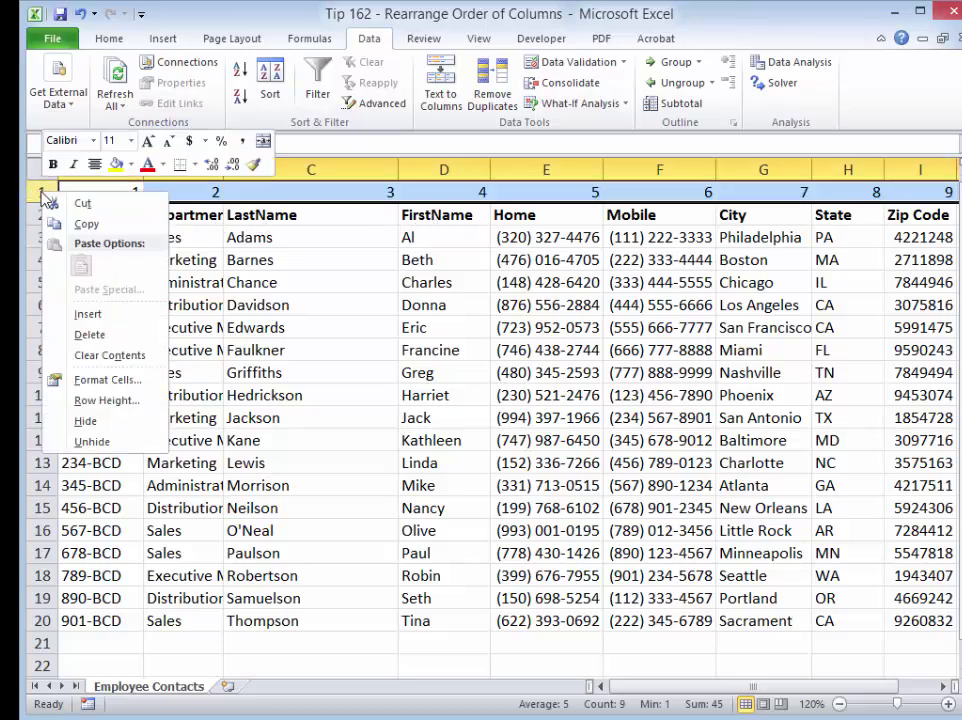
pyautogui.click(89, 335)
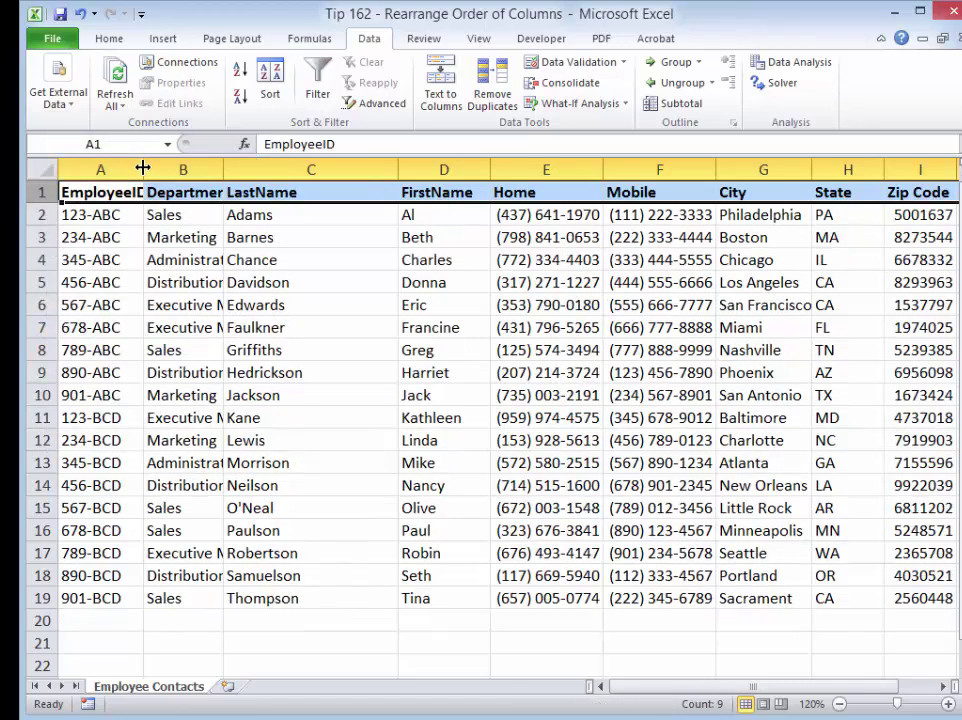
pyautogui.doubleClick(146, 170)
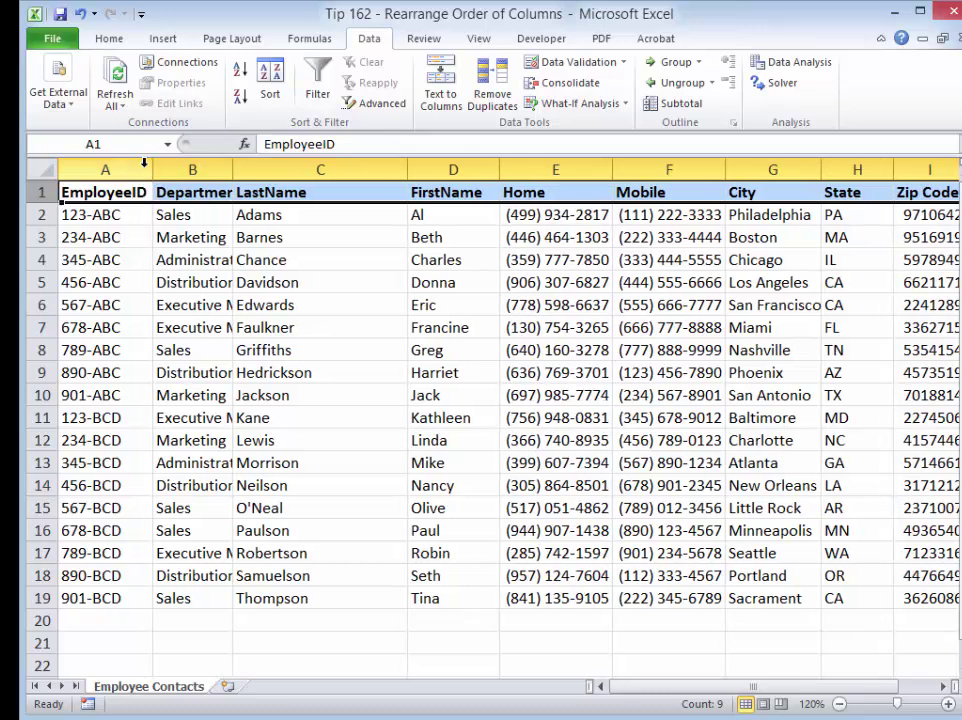